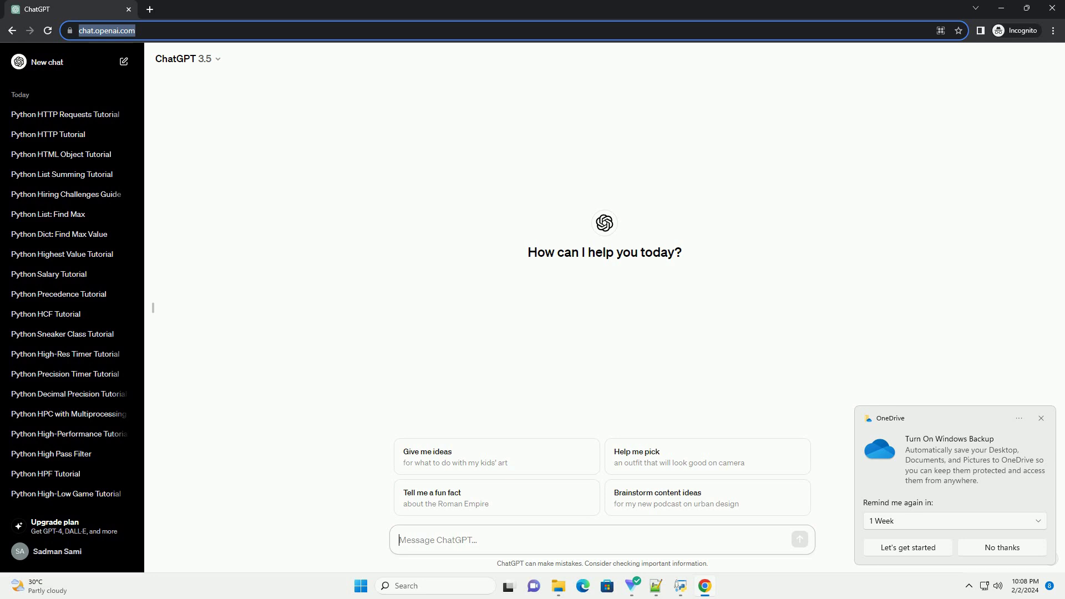
type("write an informative tutorial about python http request headers with code example")
- Submit the request for a Python HTTP request headers tutorial with code examples
key("Return")
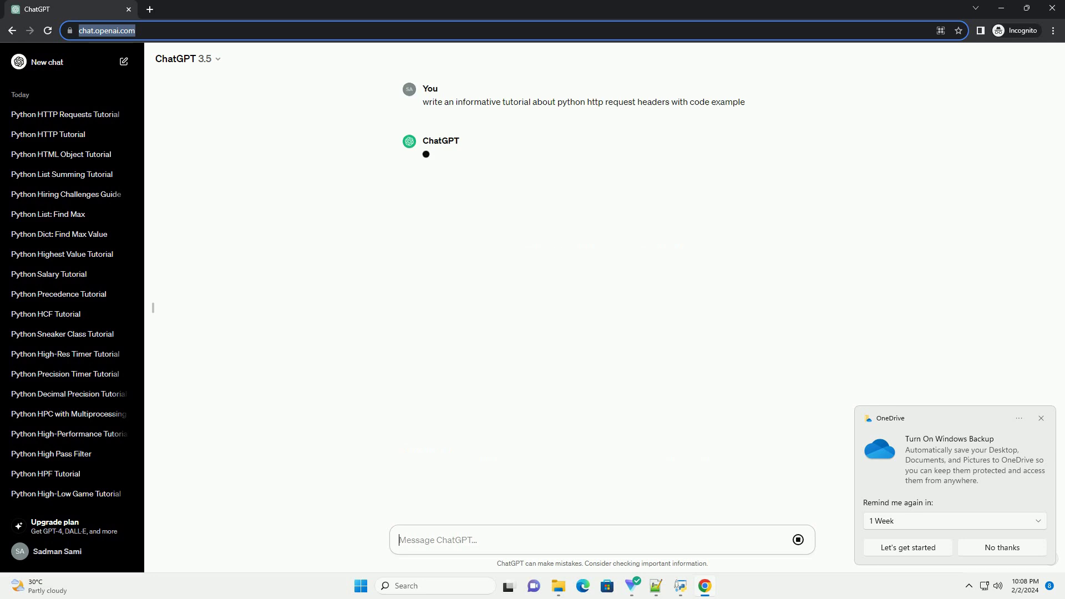